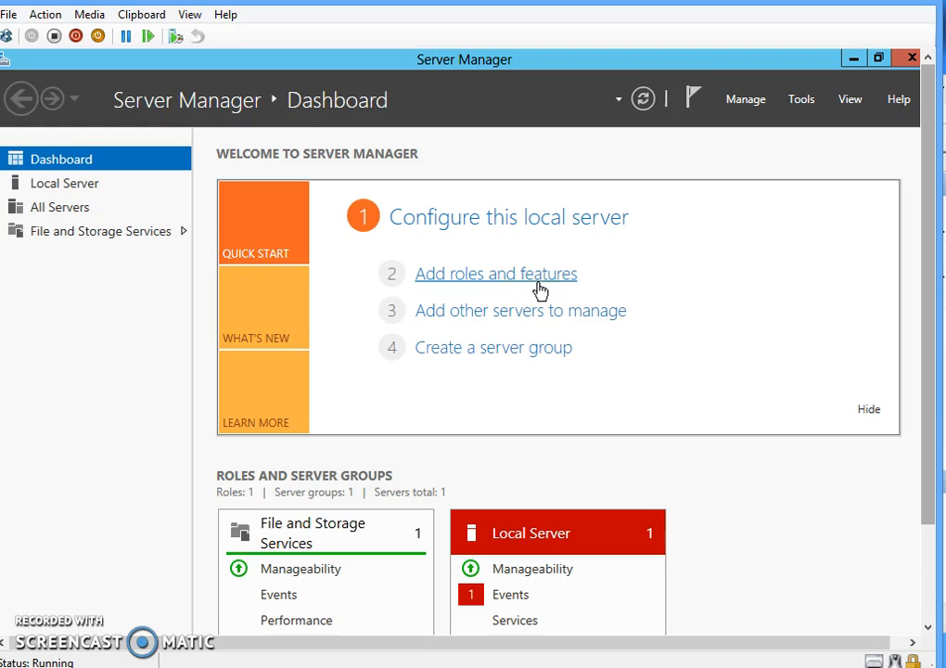
- Start a role-based installation with TREE.POWER.com as the destination server
click(538, 291)
drag(521, 165, 548, 70)
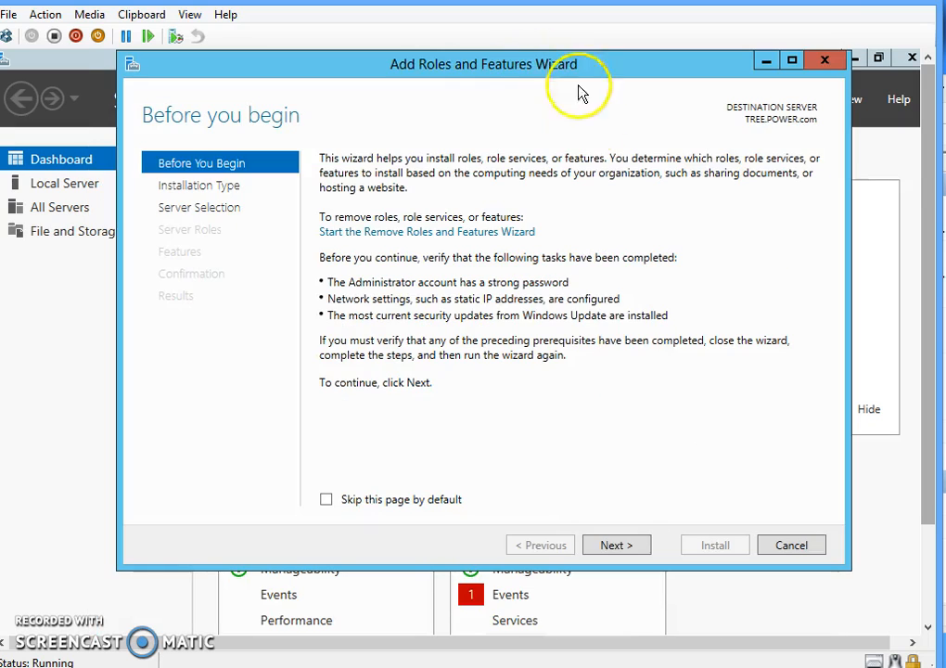
click(615, 547)
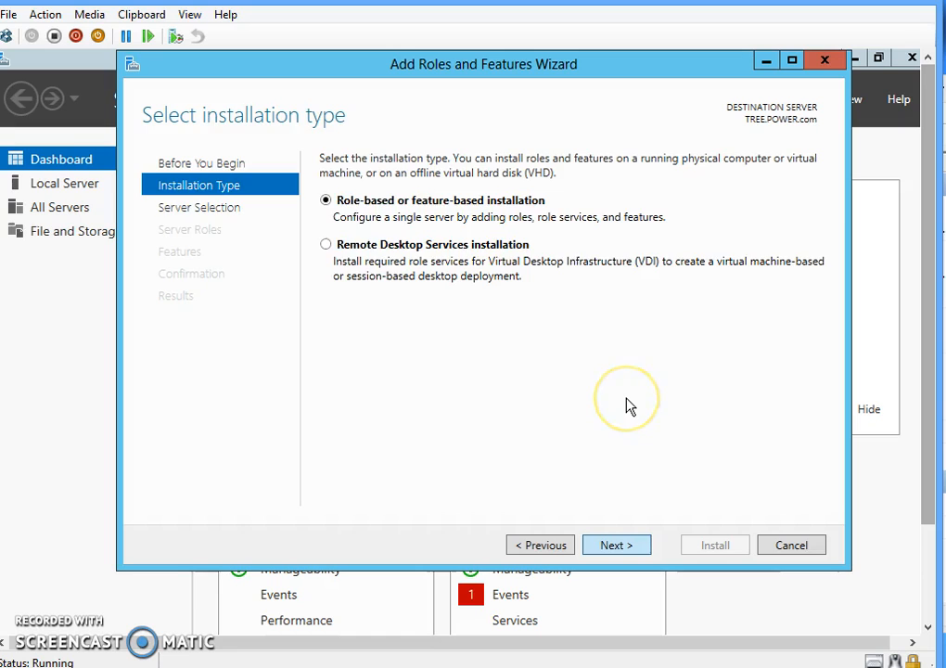
key(Return)
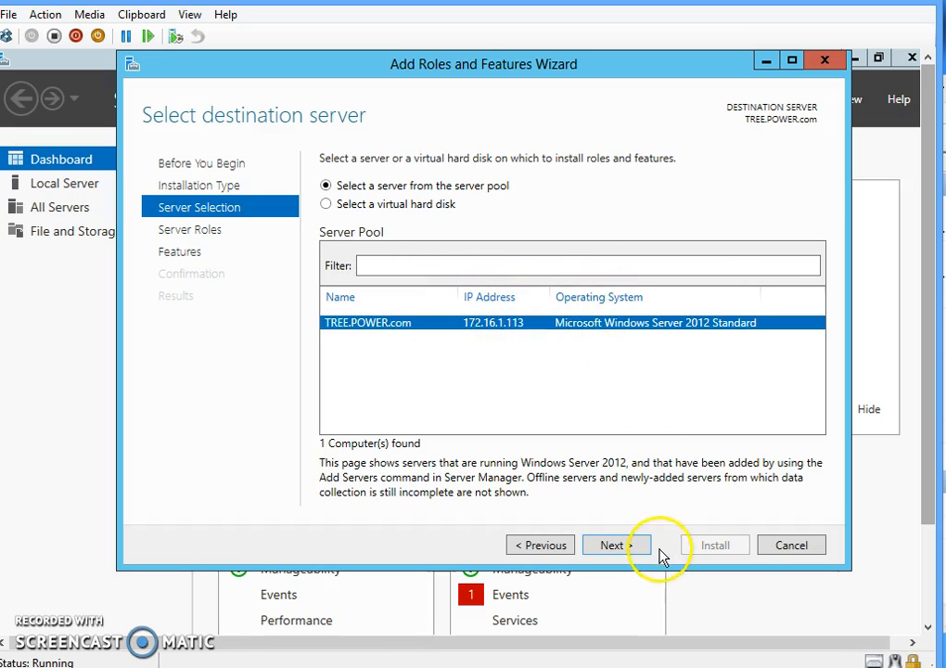
click(617, 546)
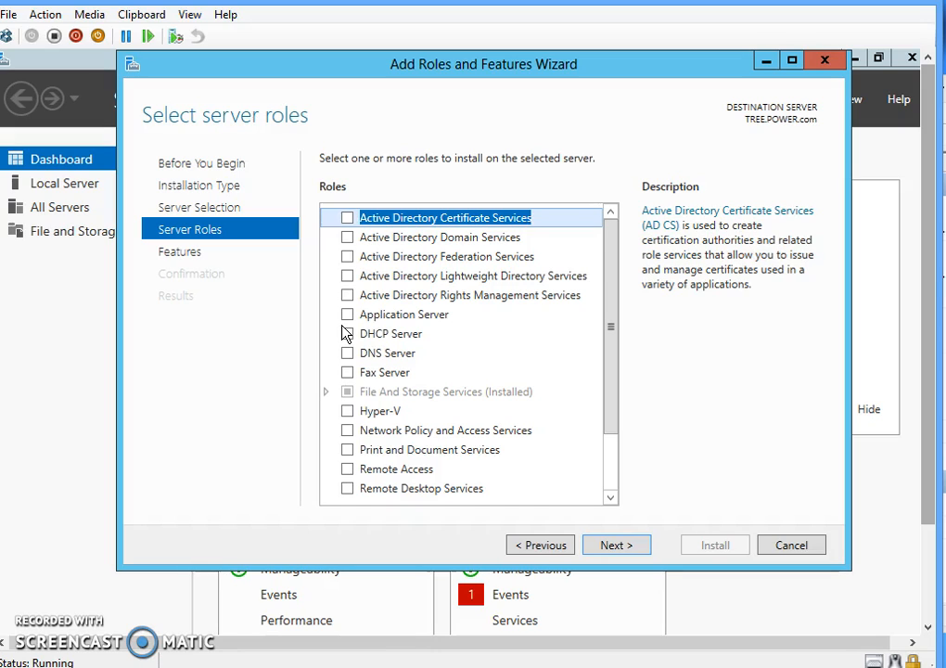
- Select the Active Directory Domain Services role with its required features, skipping extra features
click(349, 241)
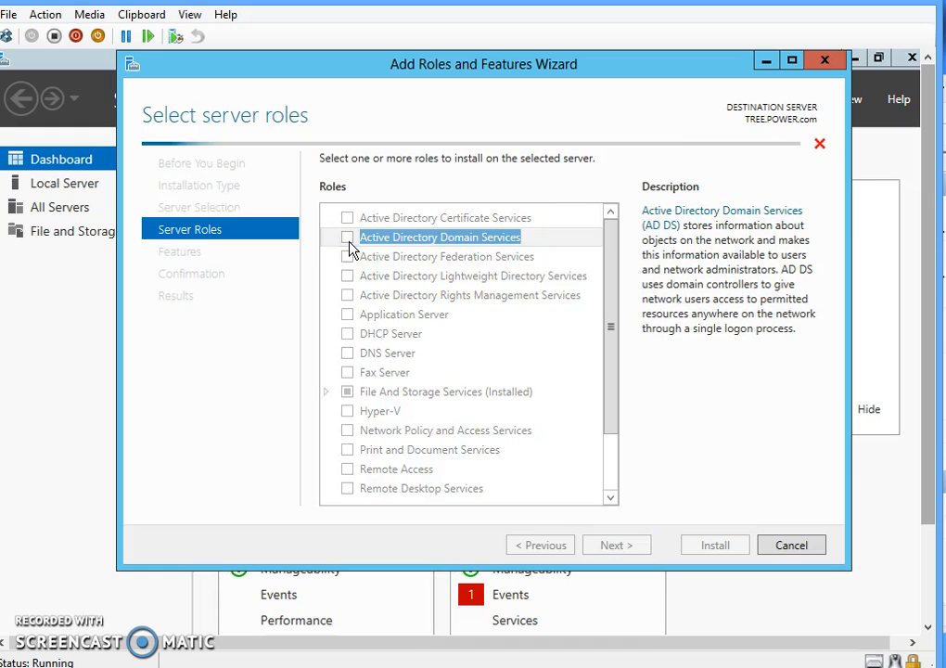
click(508, 479)
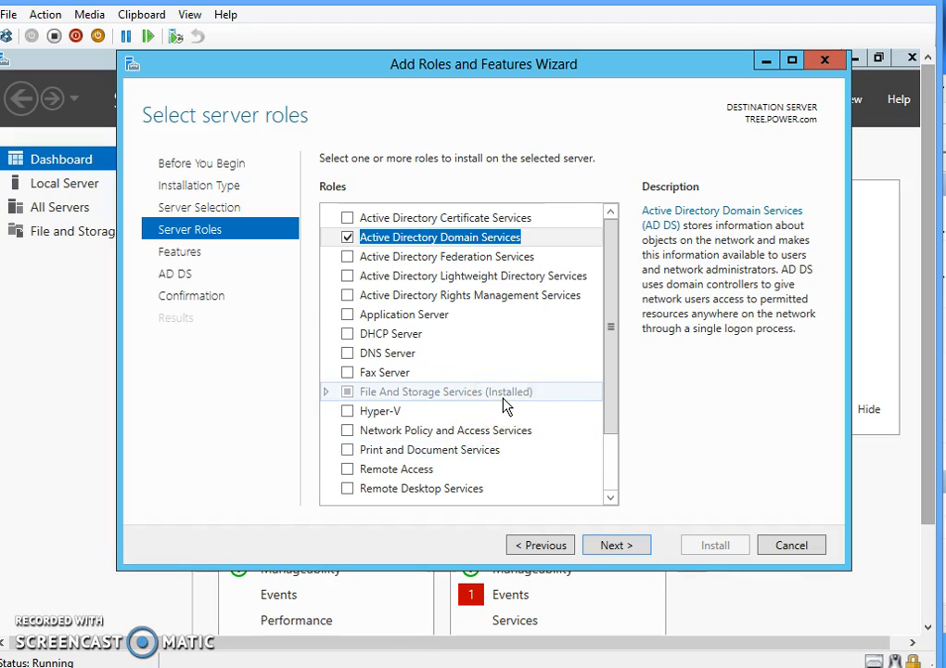
click(603, 548)
click(603, 548)
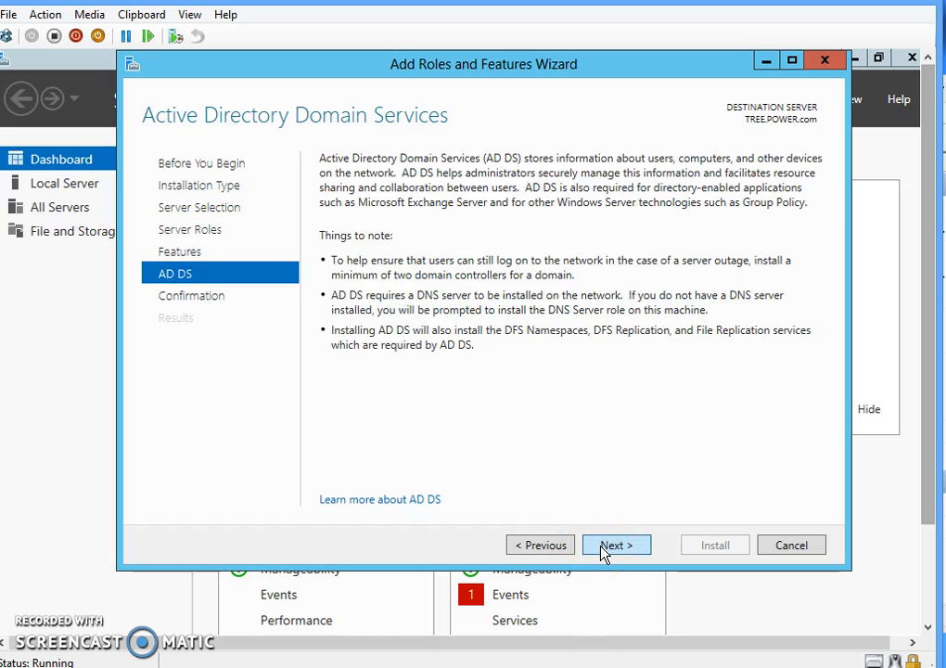
click(603, 548)
- Install the Active Directory Domain Services role on TREE.POWER.com
click(702, 549)
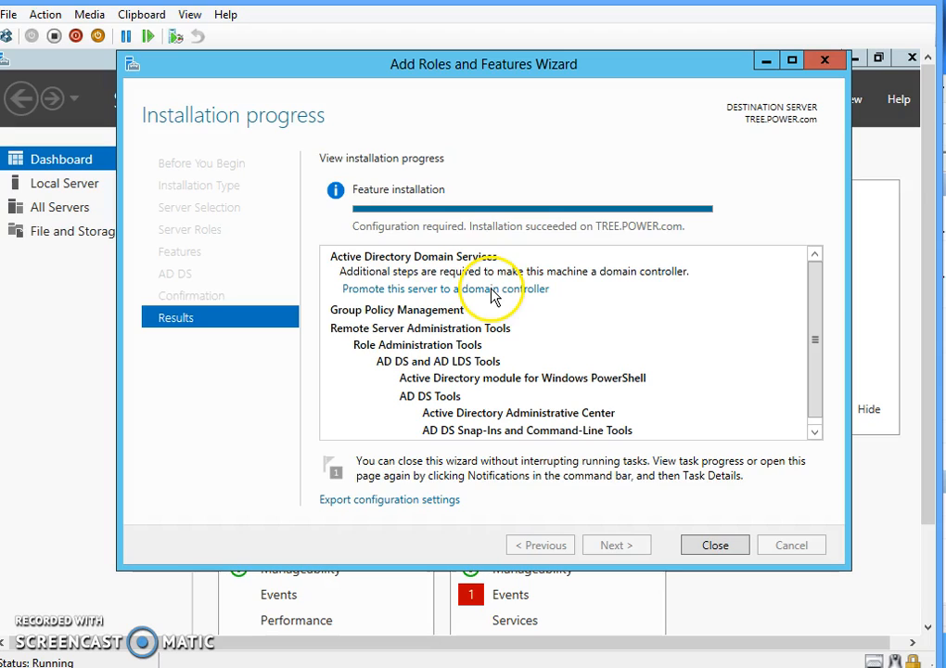
- Launch the AD DS Configuration Wizard with 'Promote this server to a domain controller'
click(432, 289)
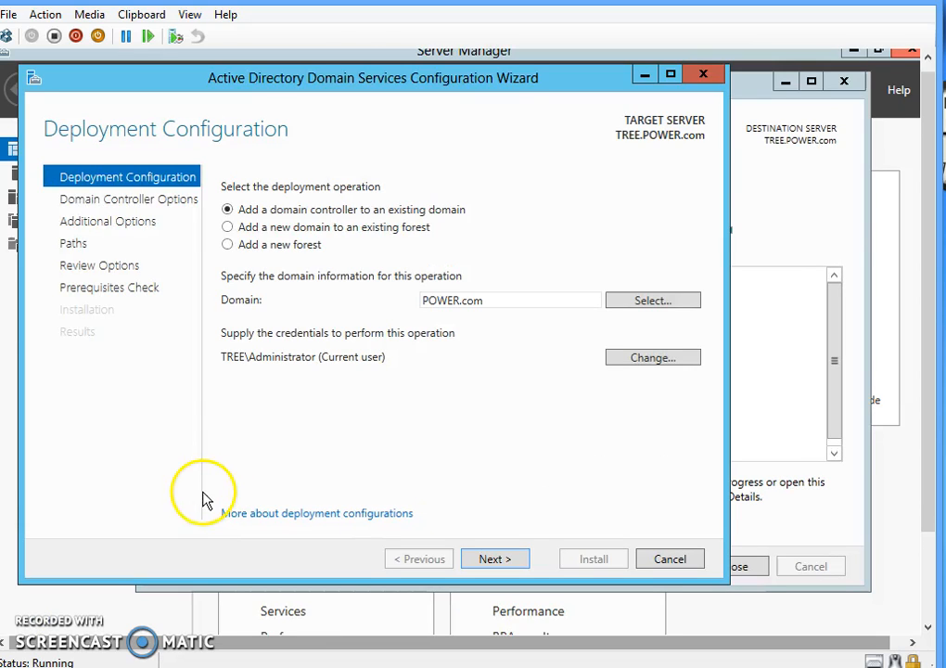
- Choose 'Add a new domain to an existing forest' and expand the domain type list
click(230, 230)
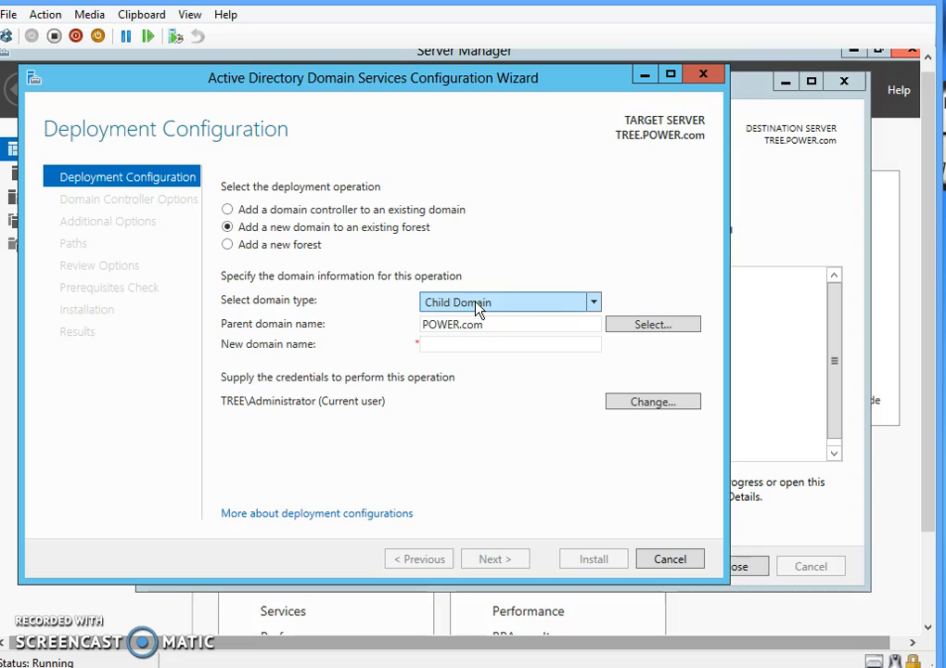
click(596, 307)
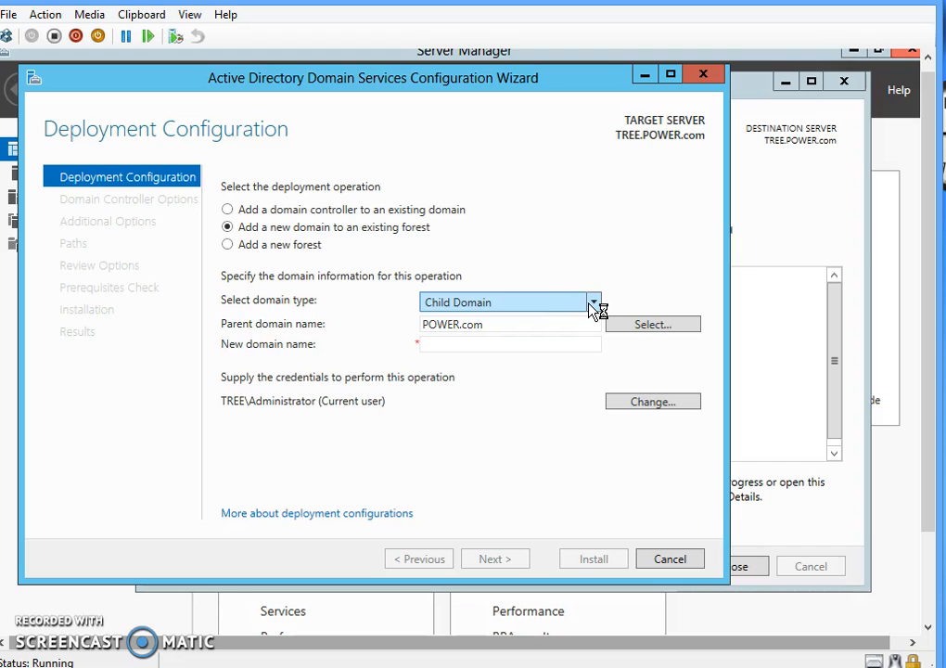
click(630, 217)
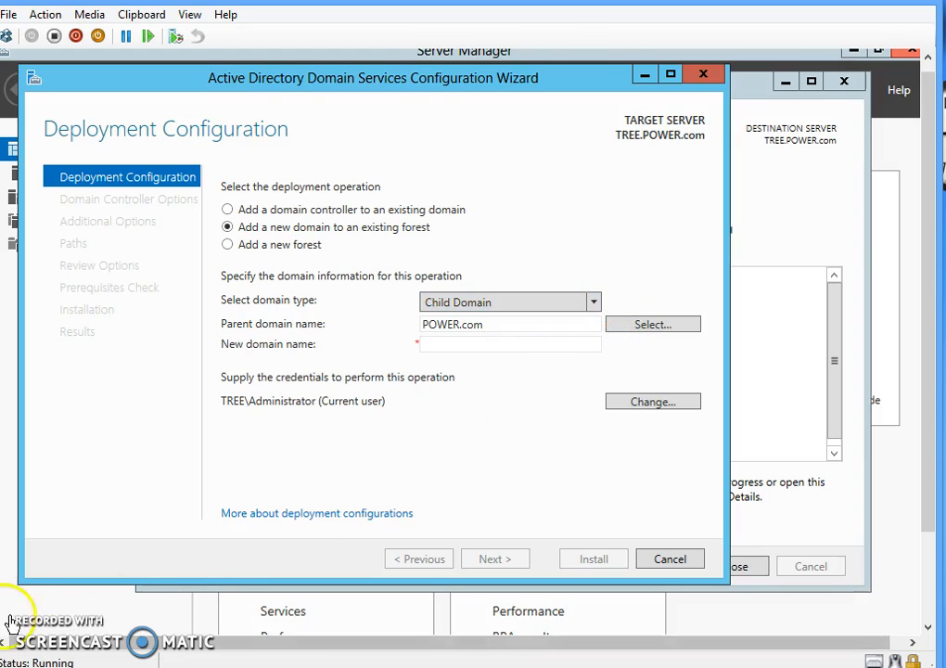
click(594, 302)
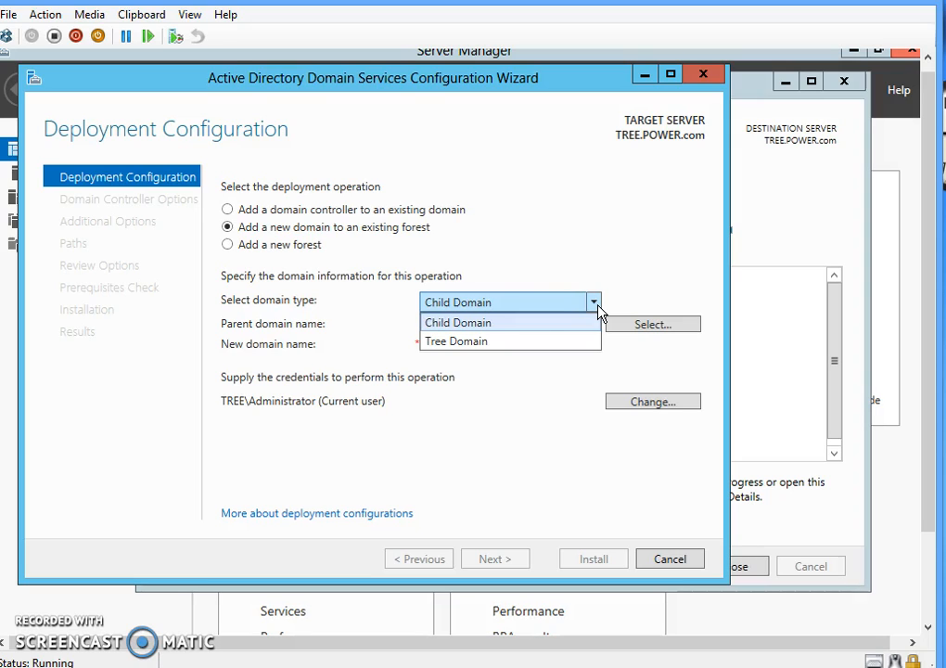
- Set the domain type to Tree Domain and enter ADTREE as the new domain name
click(498, 344)
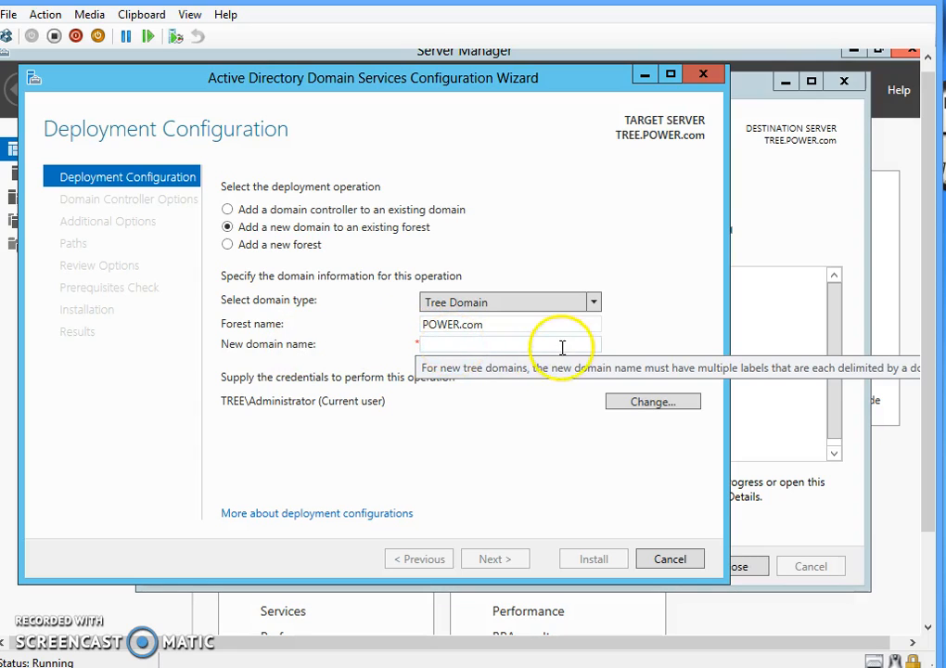
click(455, 348)
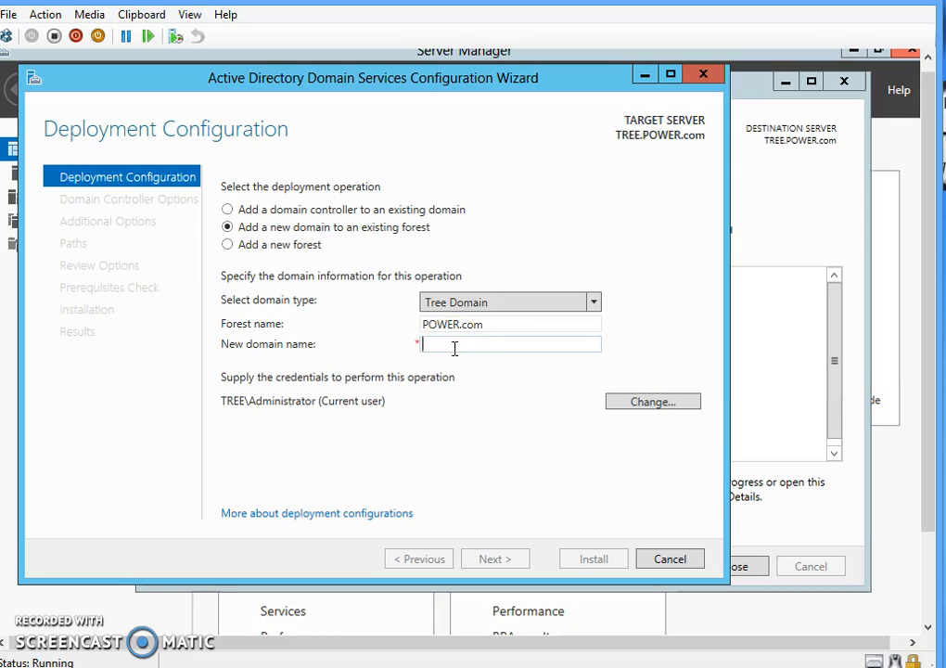
text(ADTREE)
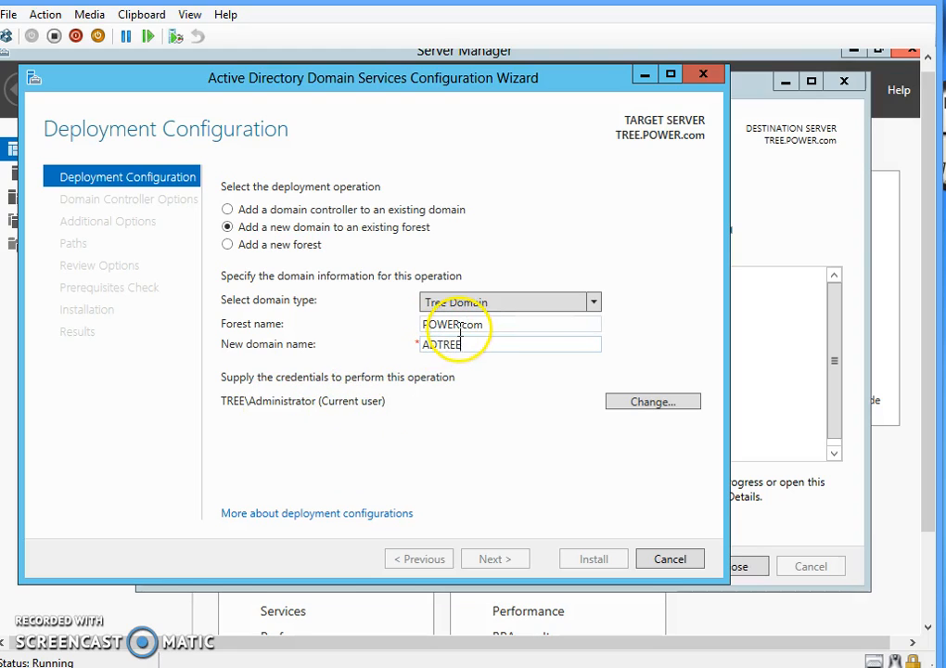
click(491, 343)
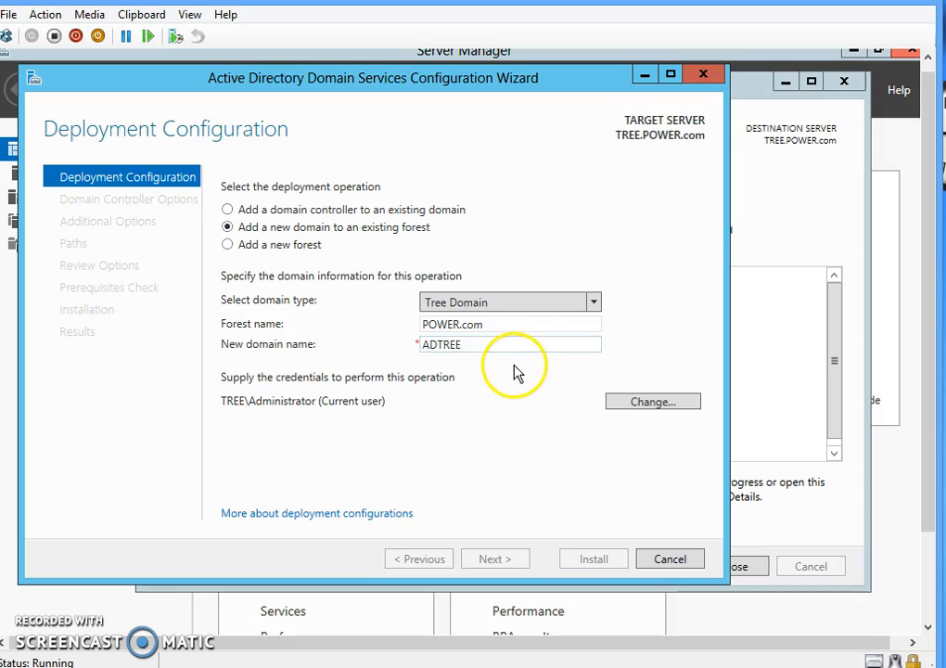
- Enter the administrator user name and the domain administrator password as deployment credentials
click(653, 403)
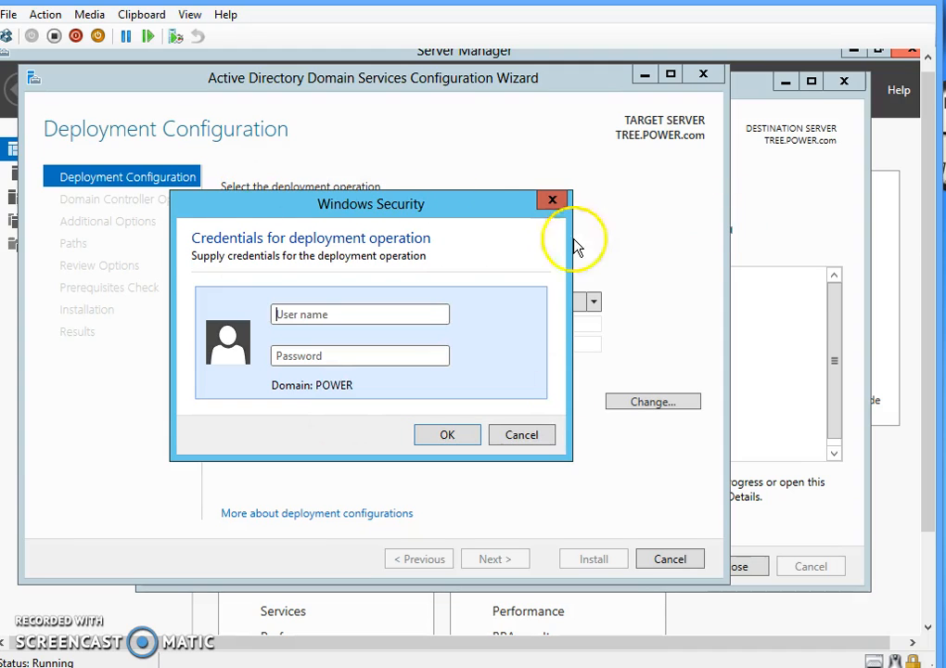
click(353, 315)
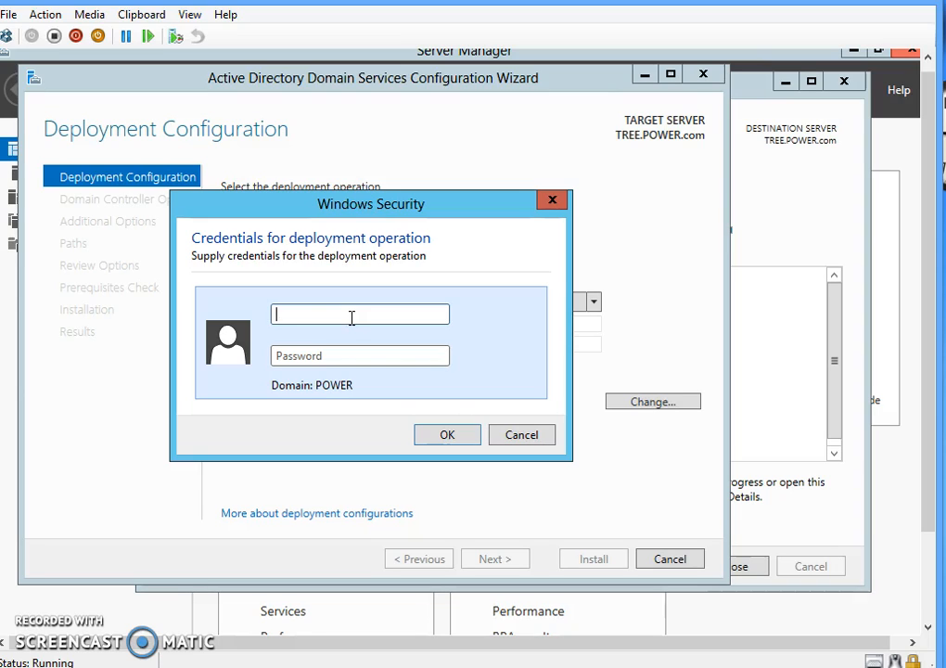
text(administrator)
click(360, 349)
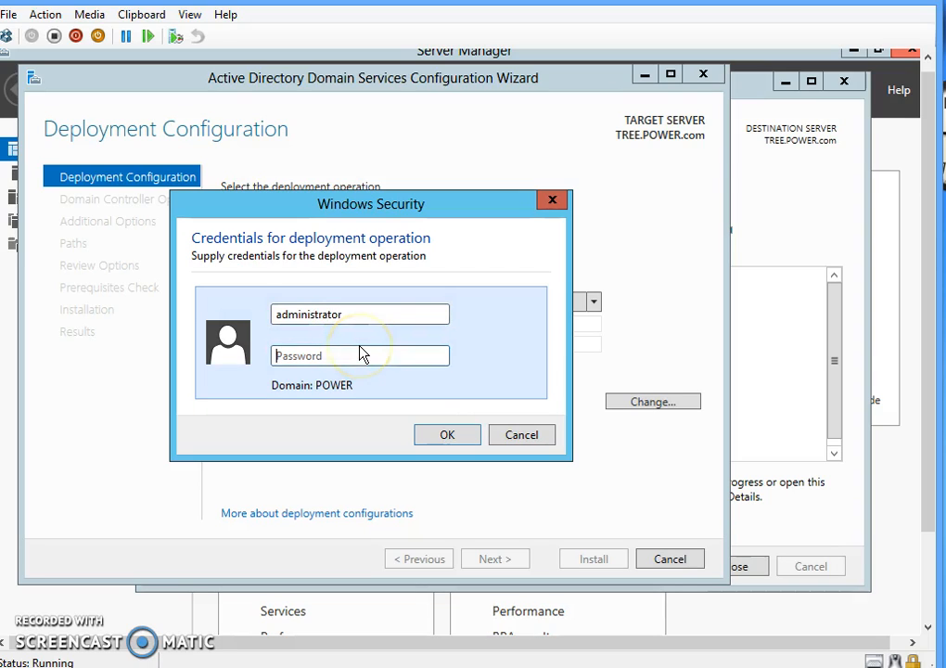
text(****)
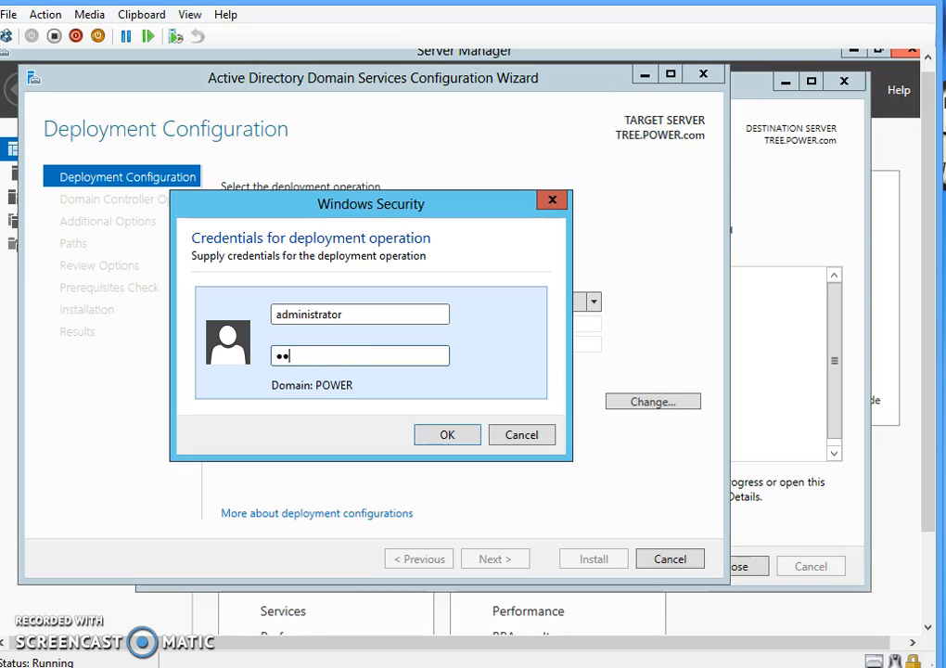
text(****)
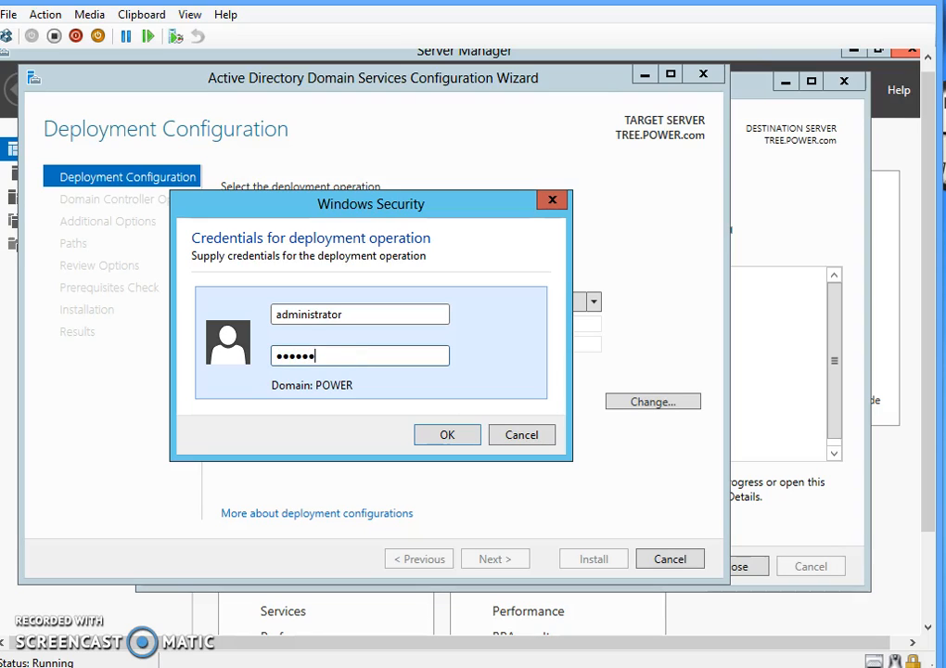
key(BackSpace)
key(BackSpace)
key(BackSpace)
key(BackSpace)
key(BackSpace)
key(BackSpace)
key(BackSpace)
key(BackSpace)
text(*********)
- Confirm the credentials, complete the new domain name as ADTREE.com, and continue
click(468, 433)
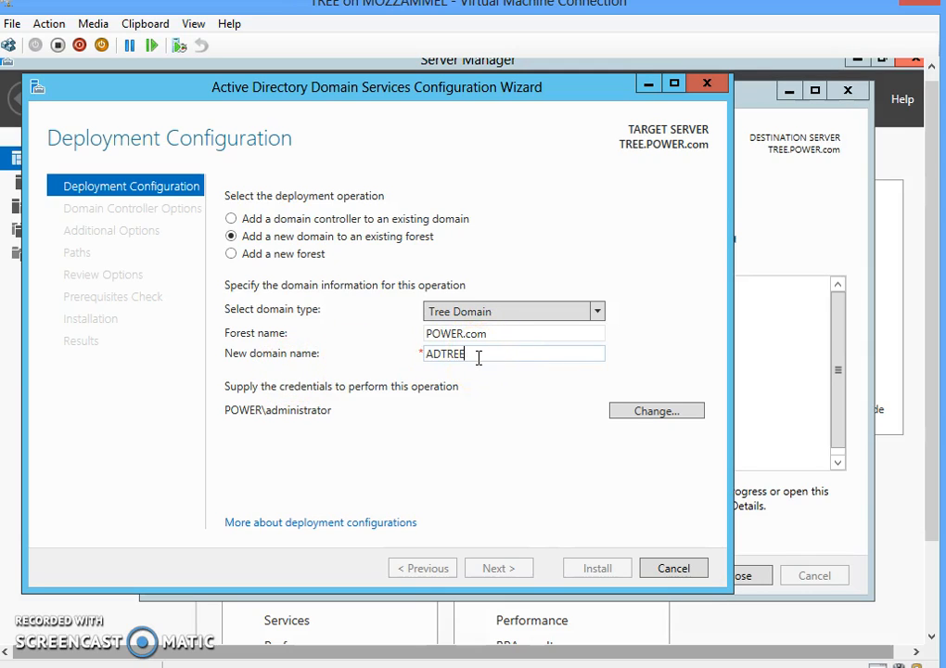
text(.com)
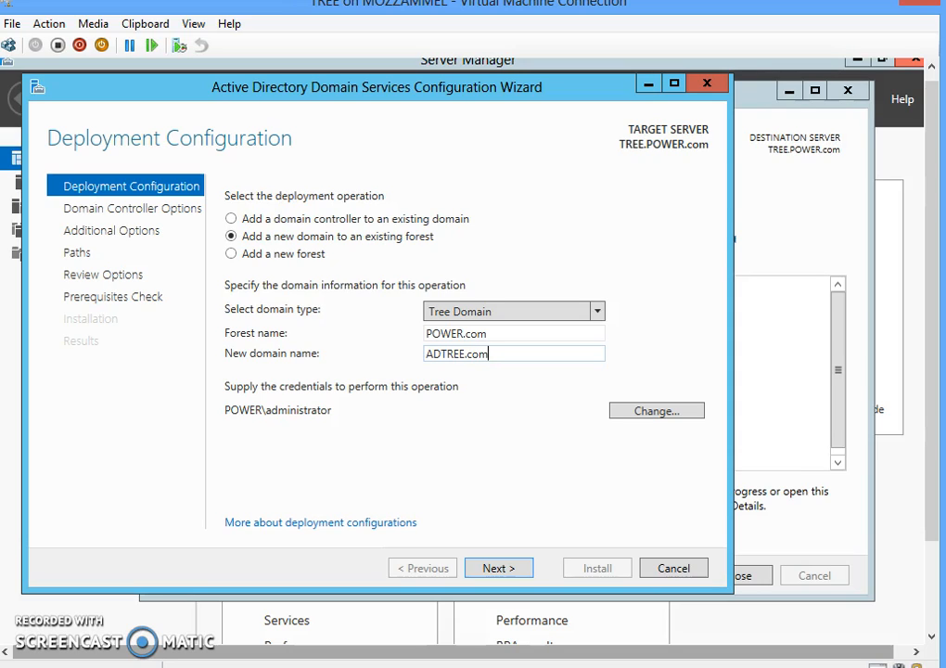
click(508, 576)
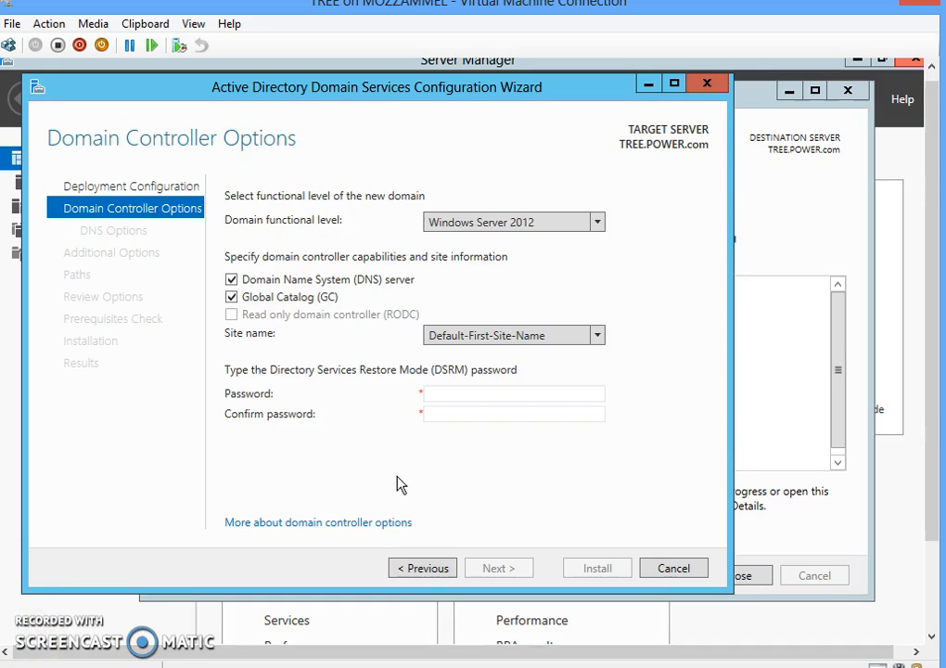
- Enter and confirm the Directory Services Restore Mode password for the new domain controller
click(451, 393)
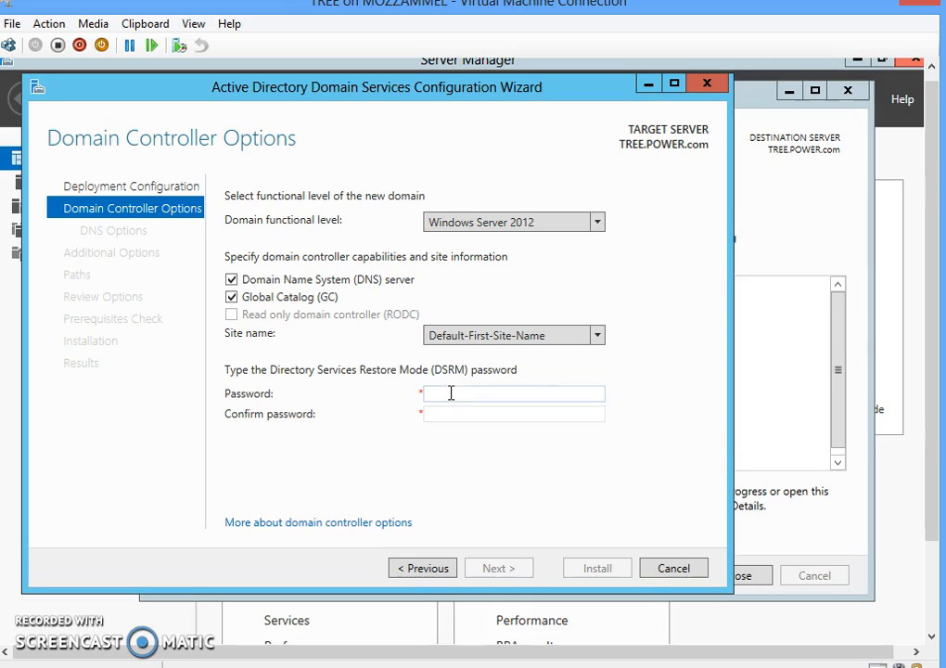
text(Pa$$w0rd1)
key(BackSpace)
key(BackSpace)
key(BackSpace)
key(BackSpace)
key(BackSpace)
key(BackSpace)
key(BackSpace)
key(BackSpace)
key(BackSpace)
text(P@ssw0rd123)
click(450, 416)
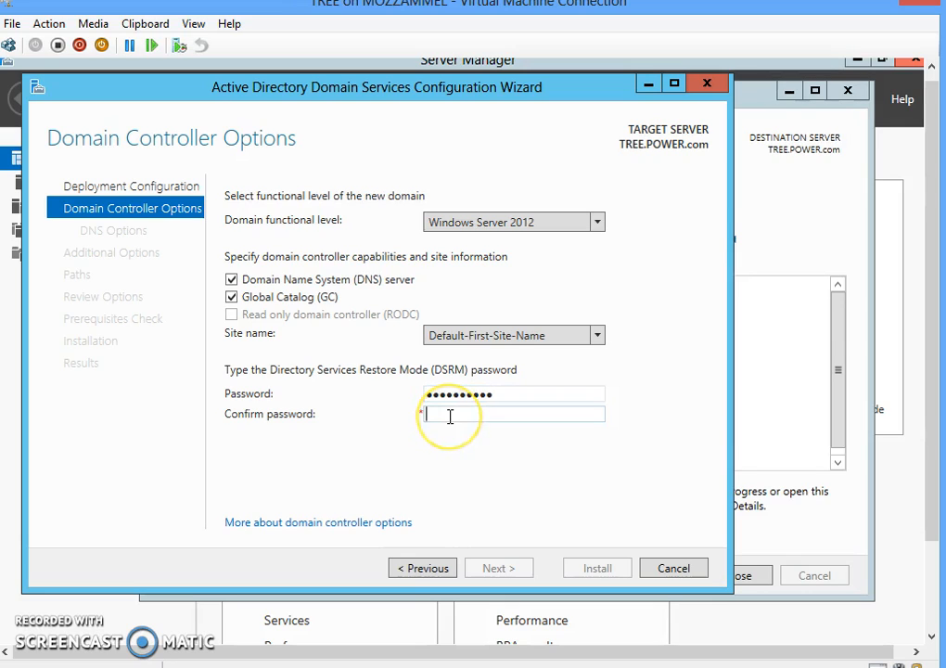
text(Password123)
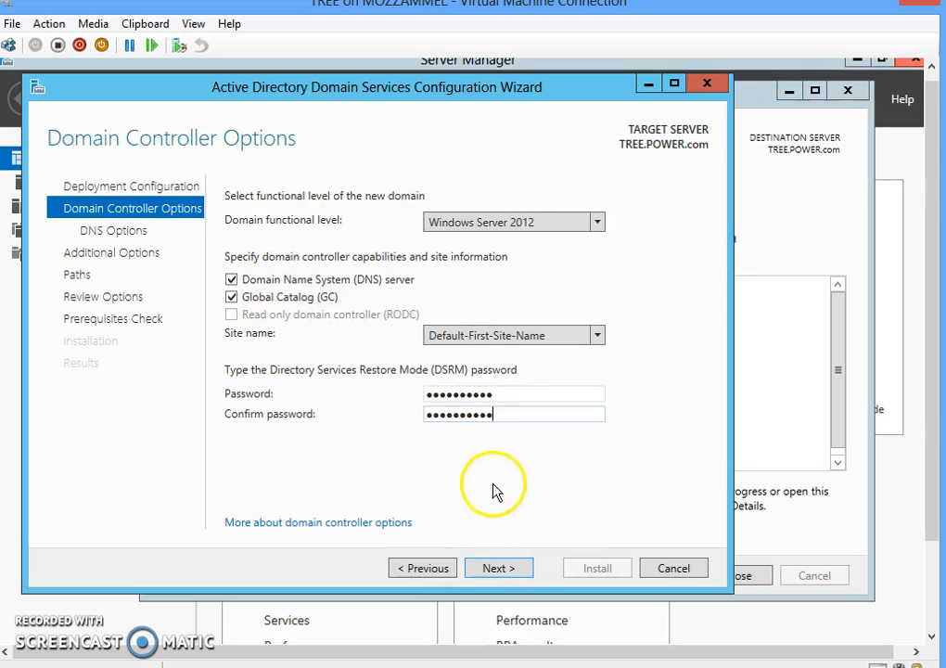
click(498, 570)
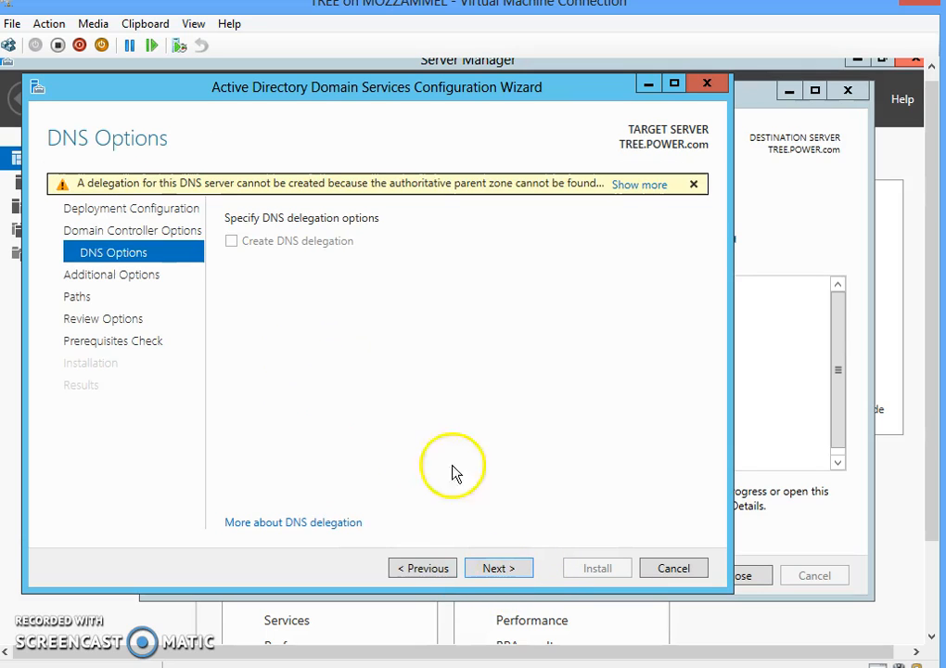
- Skip DNS delegation and keep ADTREE as the NetBIOS domain name
click(495, 567)
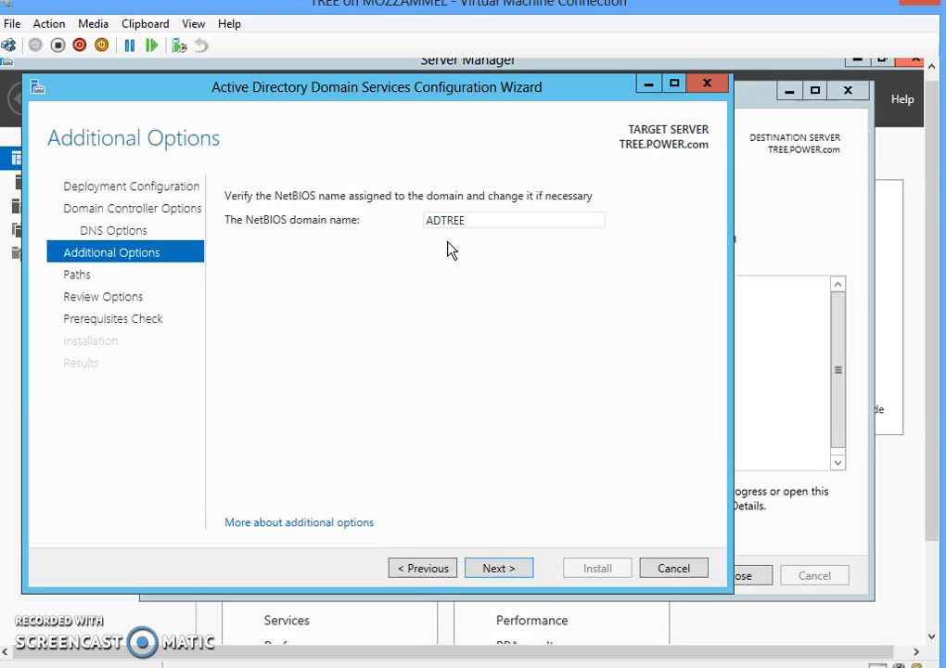
click(449, 220)
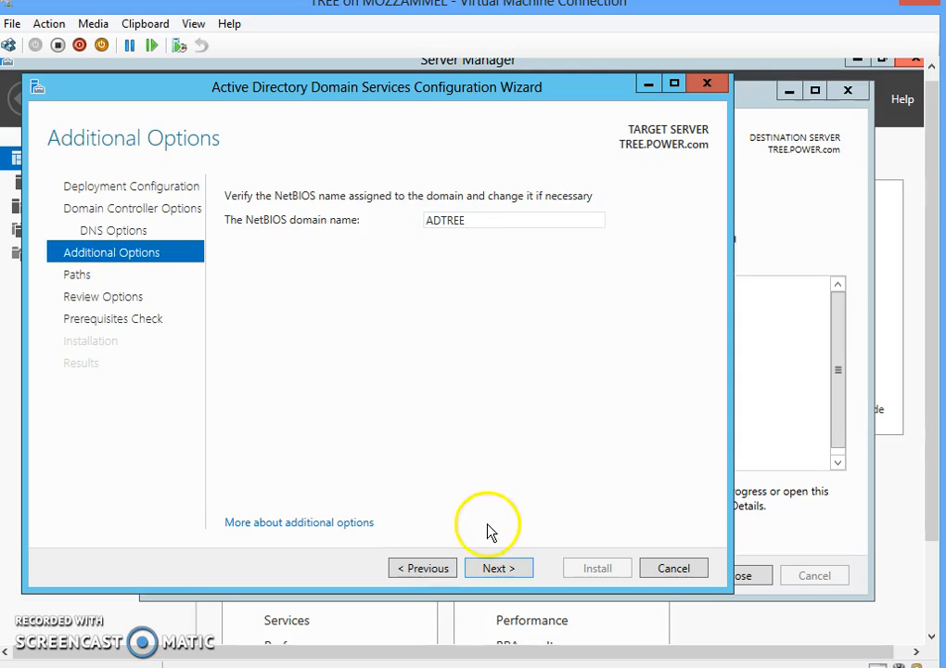
click(496, 569)
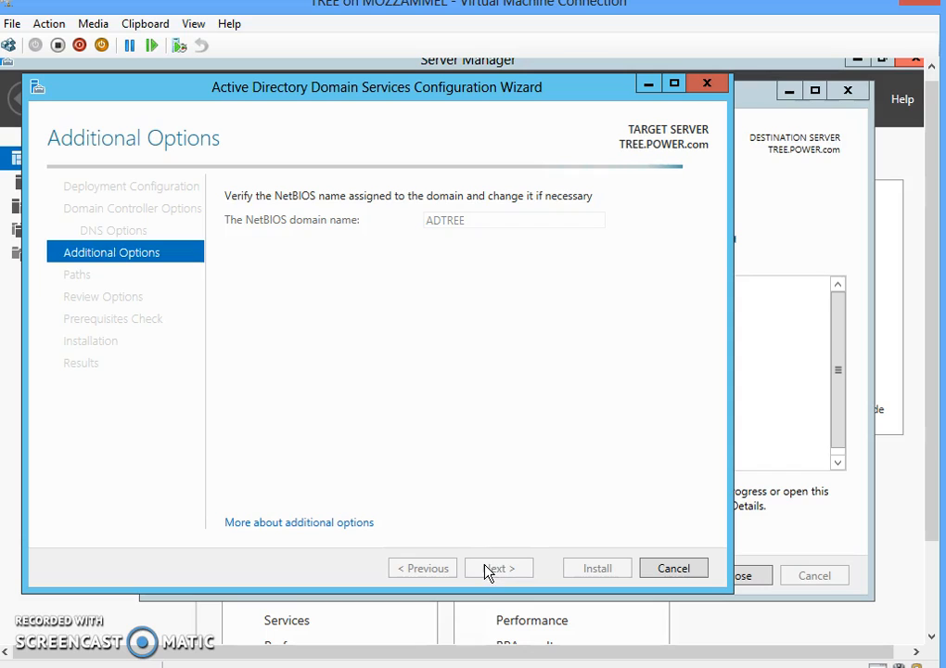
- Accept the default NTDS database, log and SYSVOL folder paths and review the ADTREE.com summary
click(488, 568)
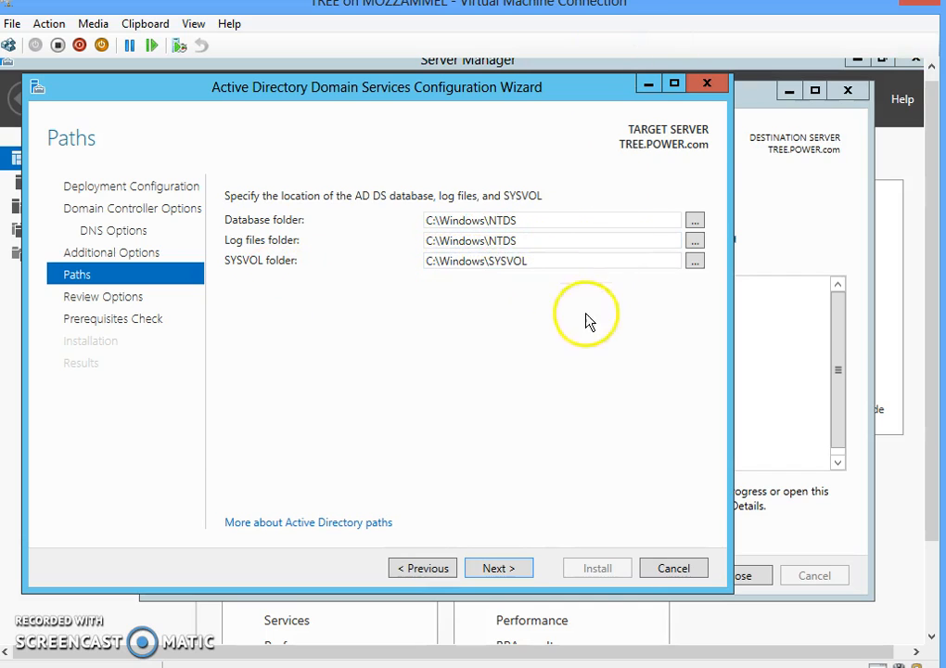
click(506, 568)
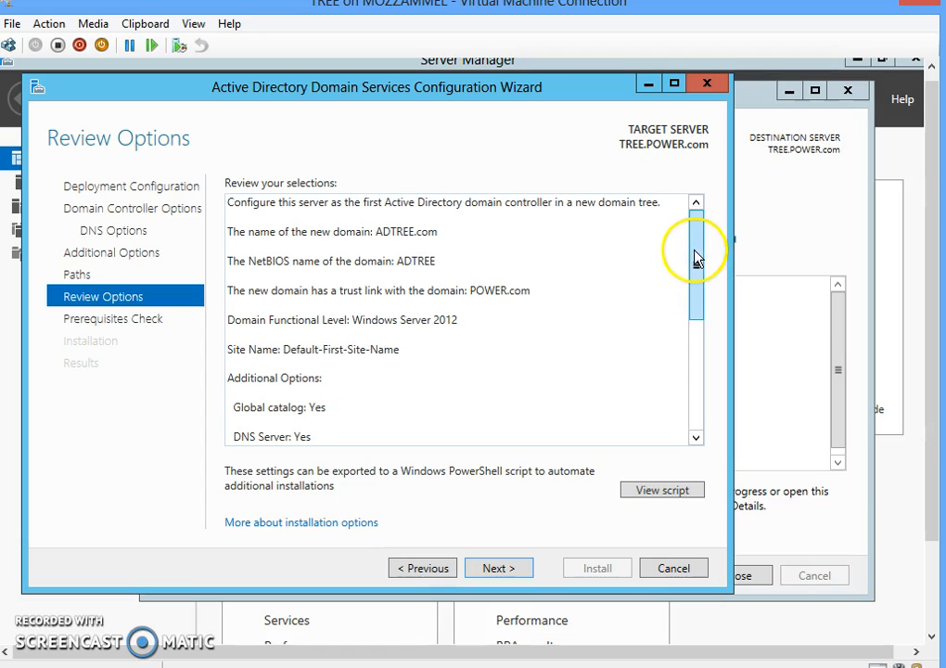
mouse_move(698, 258)
mouse_down()
mouse_move(695, 364)
mouse_move(680, 429)
mouse_move(714, 317)
mouse_move(696, 237)
mouse_up()
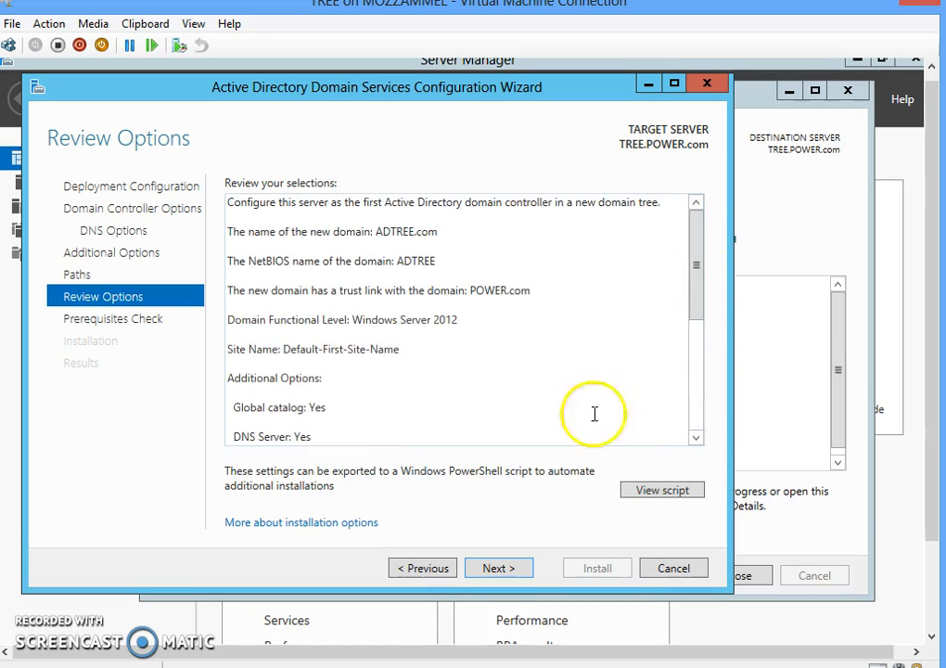
- Run the prerequisites check from the Review Options page
click(501, 568)
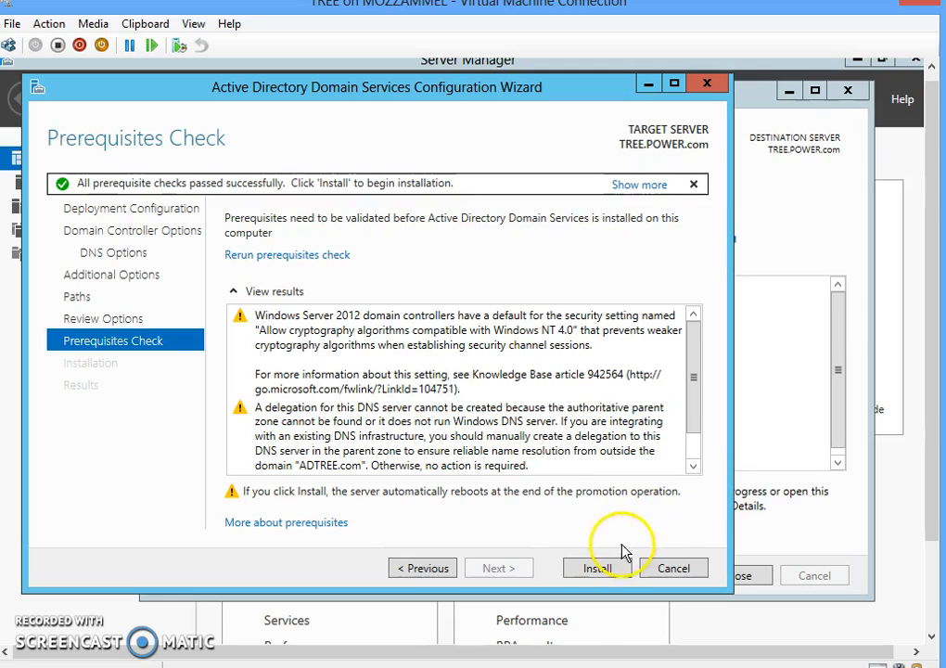
- Install AD DS to promote the server to domain controller for ADTREE.com
click(608, 568)
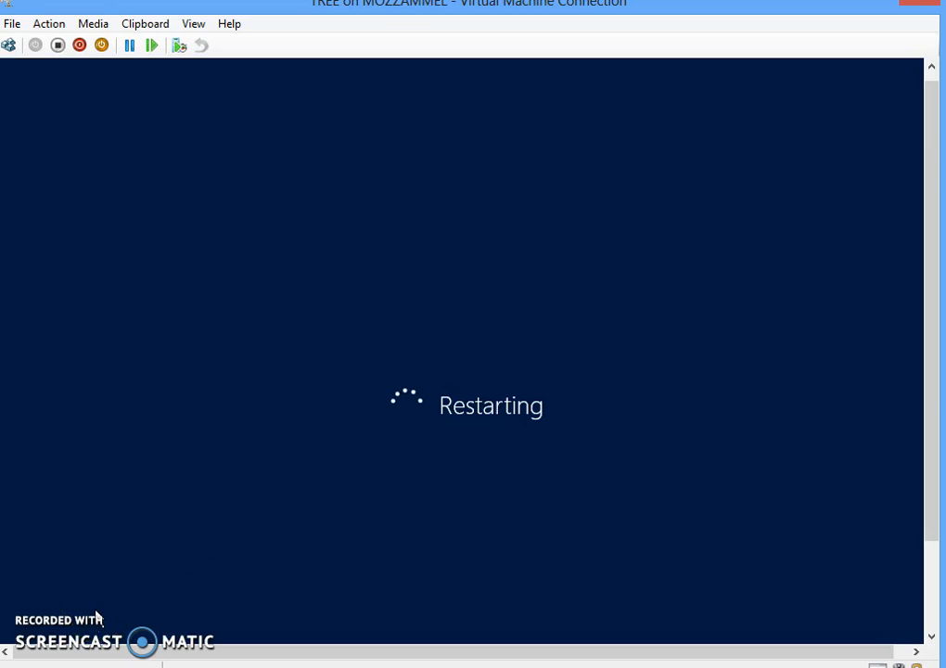
- Wait in the Virtual Machine Connection window while the new domain controller reboots
click(72, 625)
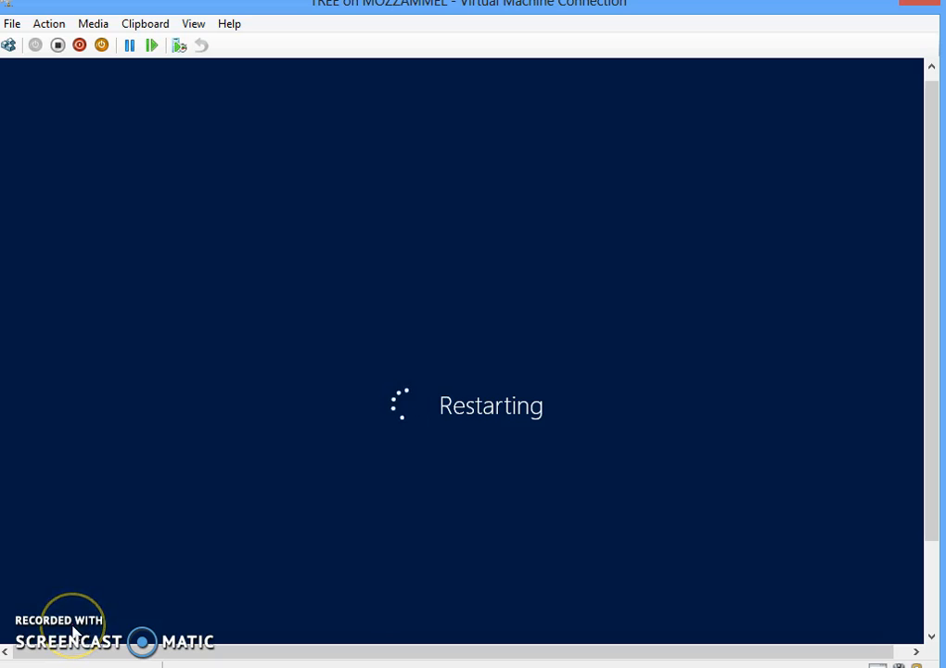